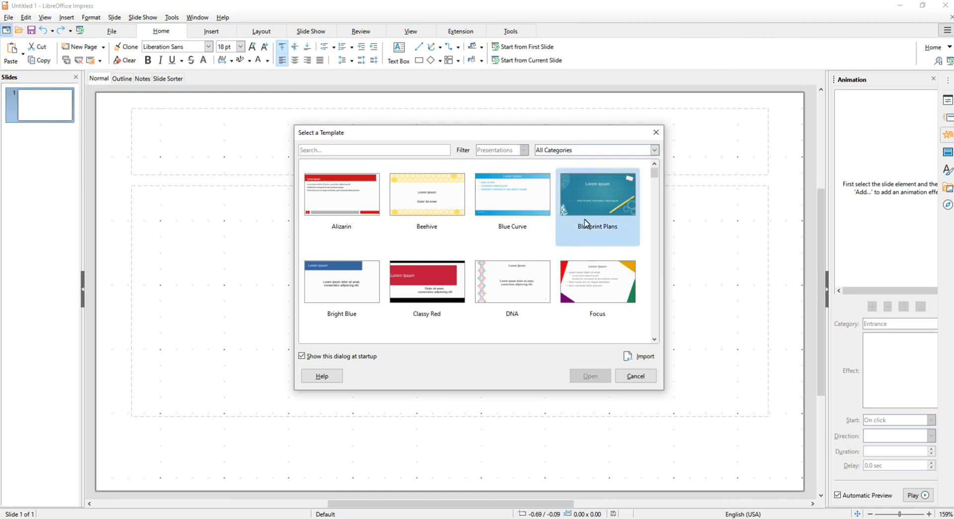
Browse the presentation templates, turn off showing this dialog at startup, and dismiss it without choosing a template
scroll(589, 222, "down", 7)
scroll(590, 226, "down", 3)
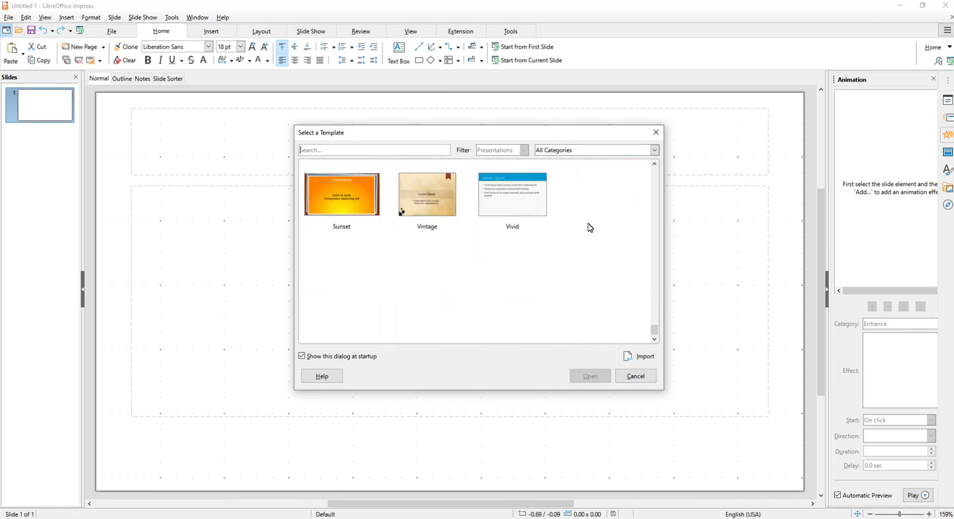
scroll(591, 224, "up", 10)
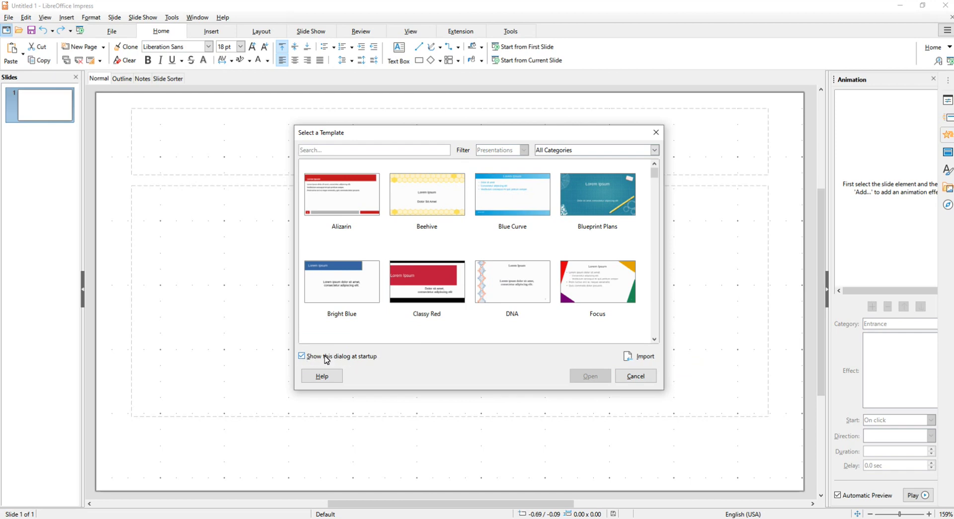
left_click(302, 356)
left_click(646, 380)
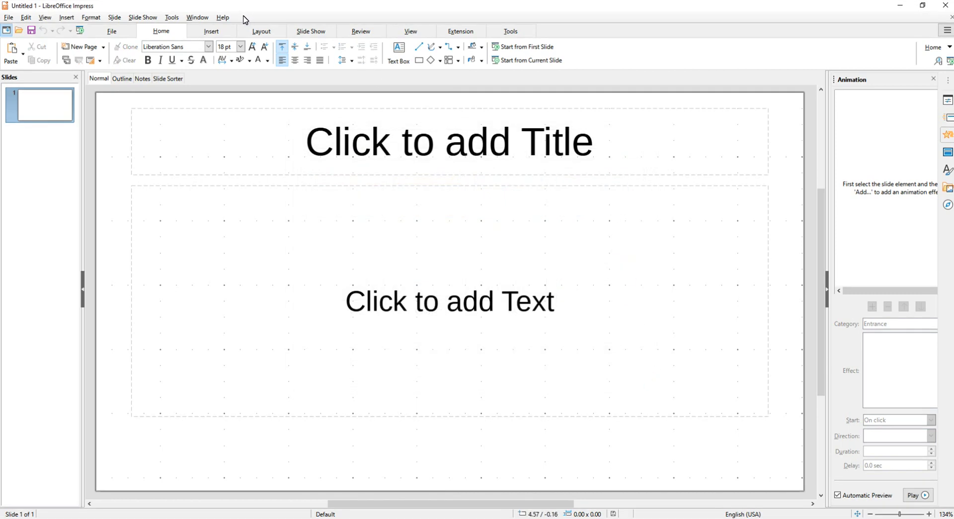
Switch Start with Template Selection on and back off in the Impress general options and accept the dialog
left_click(171, 19)
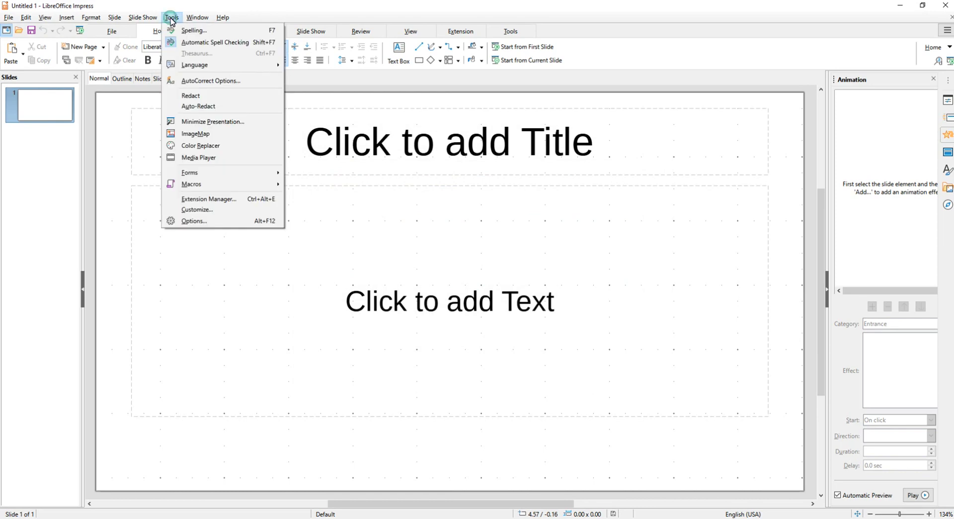
left_click(194, 221)
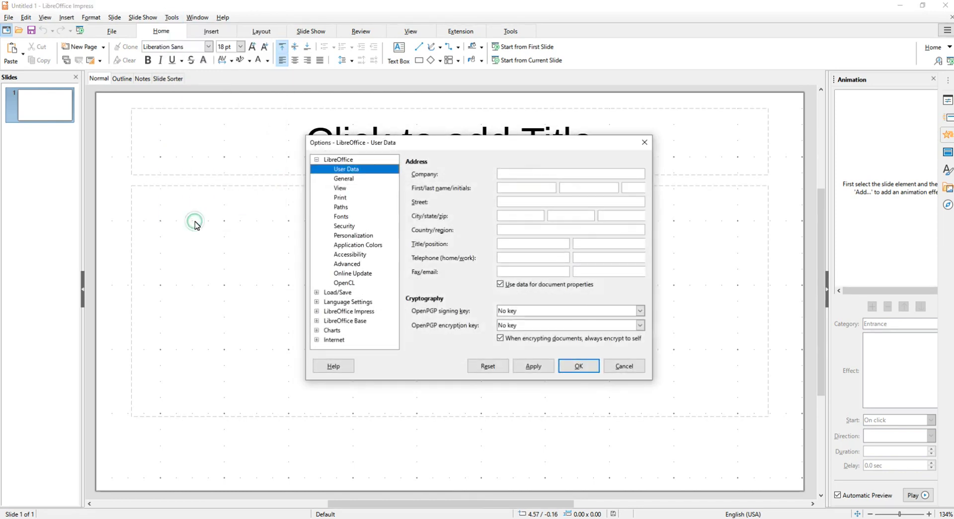
left_click(362, 312)
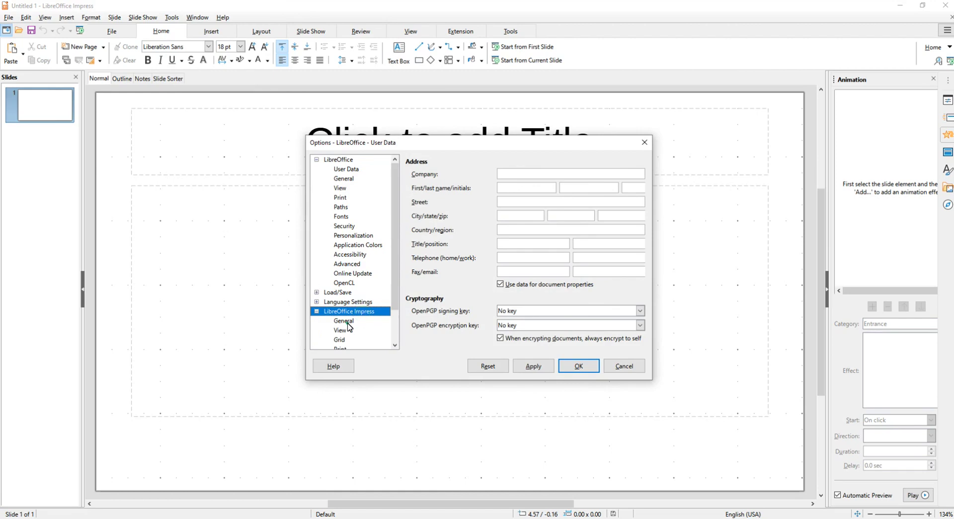
left_click(346, 321)
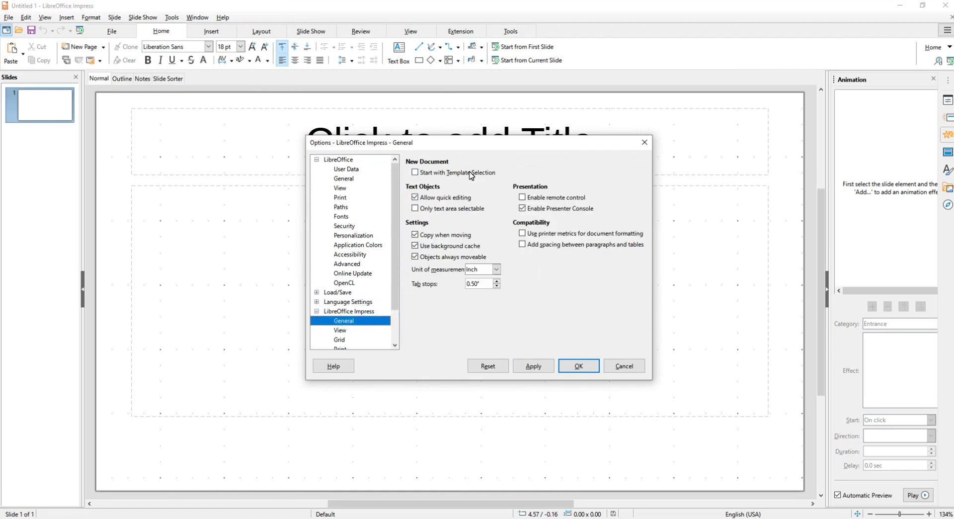
left_click(416, 173)
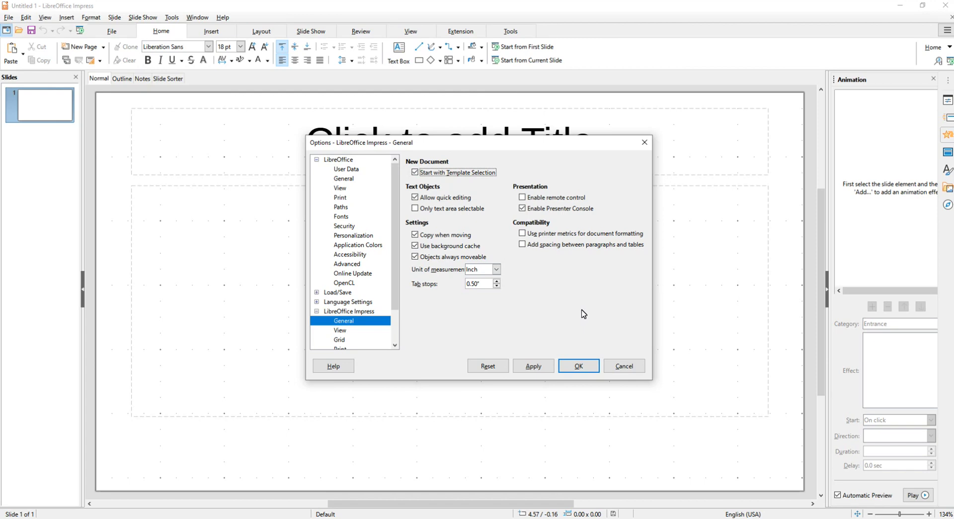
left_click(415, 172)
left_click(589, 366)
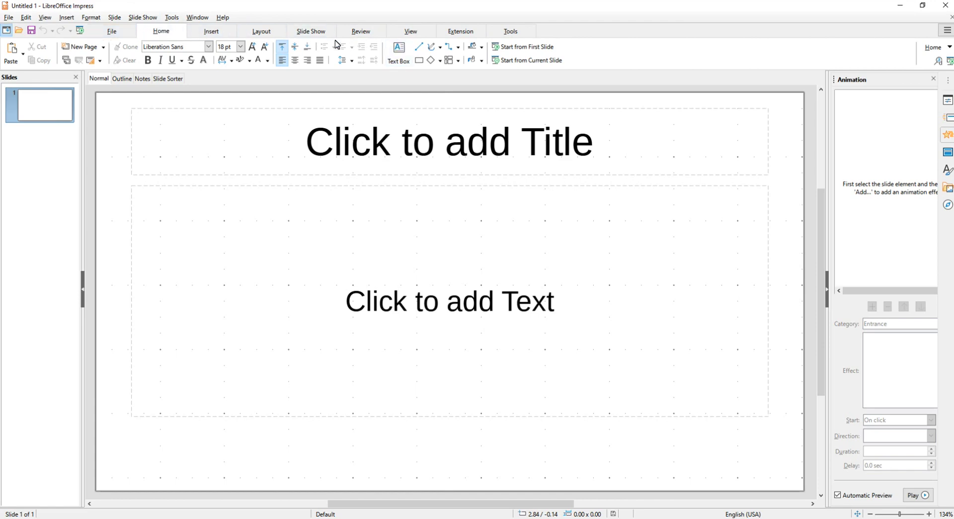
Change the user interface layout to Standard Toolbar
left_click(44, 19)
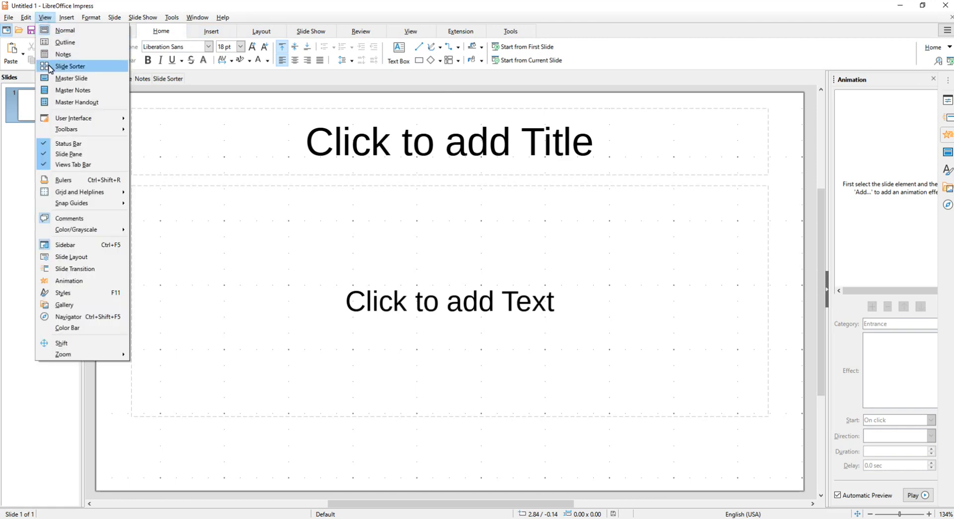
mouse_move(58, 119)
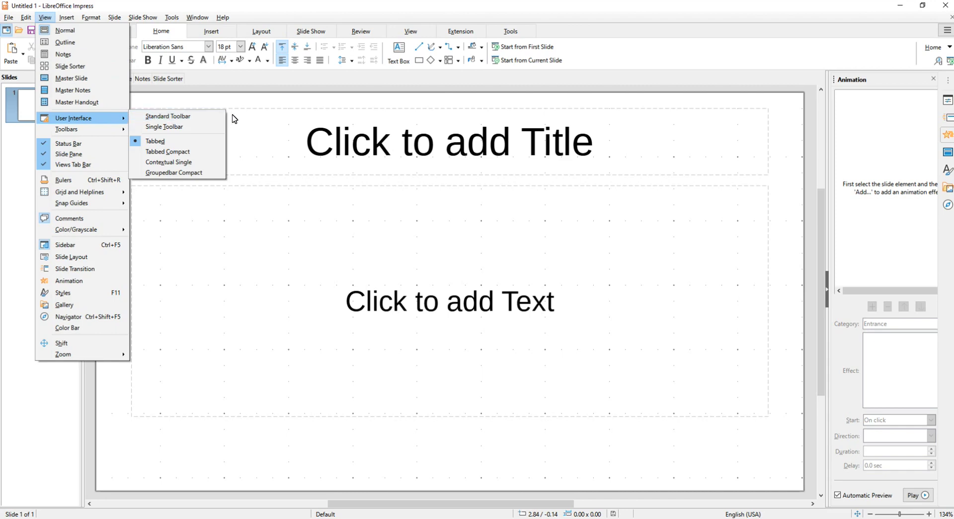
left_click(150, 117)
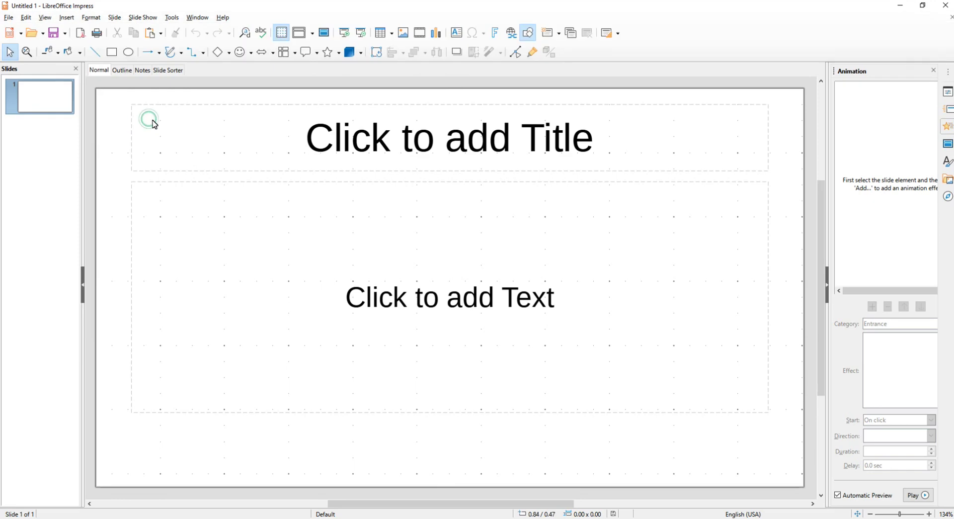
Change the user interface layout to Tabbed
left_click(150, 19)
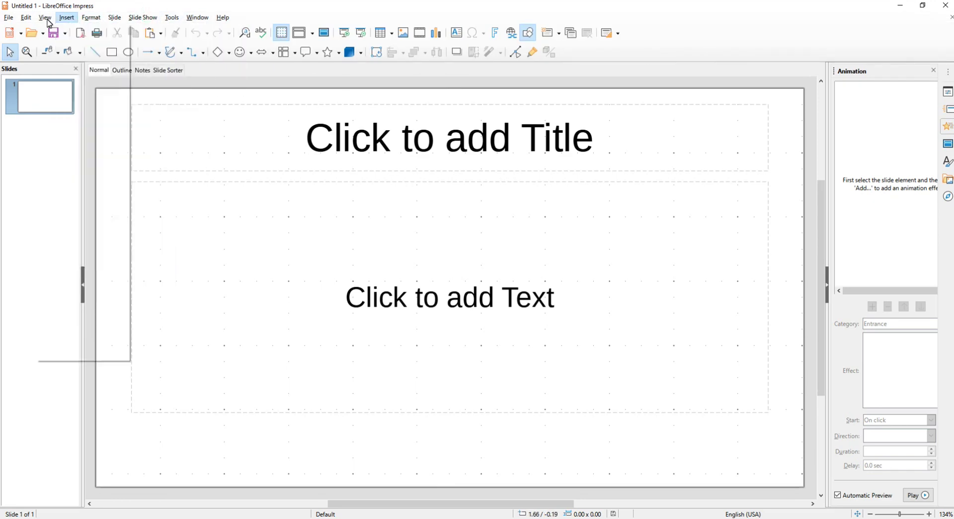
mouse_move(31, 22)
mouse_move(223, 17)
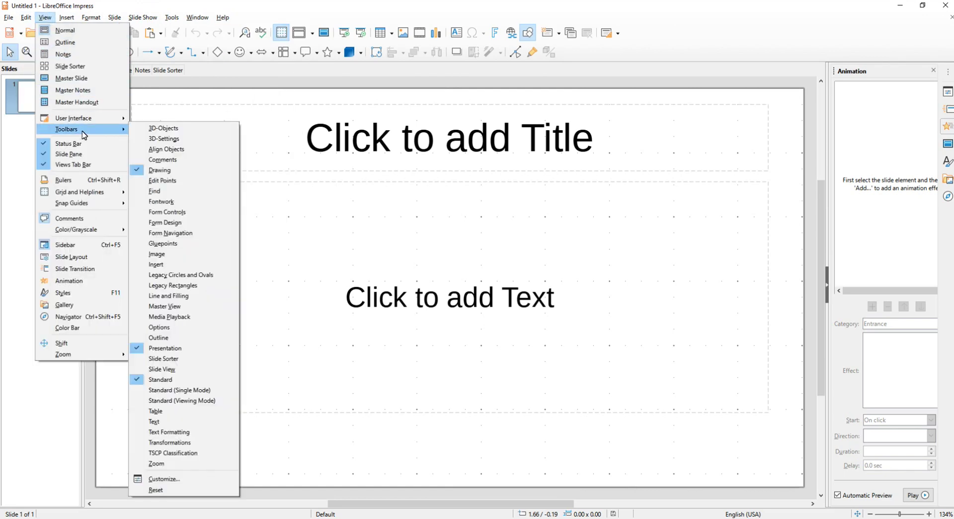
mouse_move(88, 120)
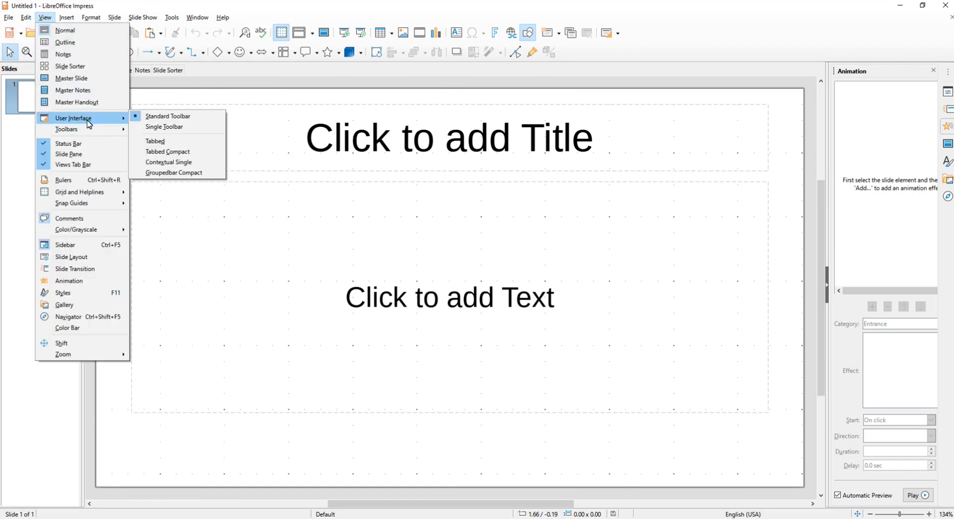
left_click(145, 146)
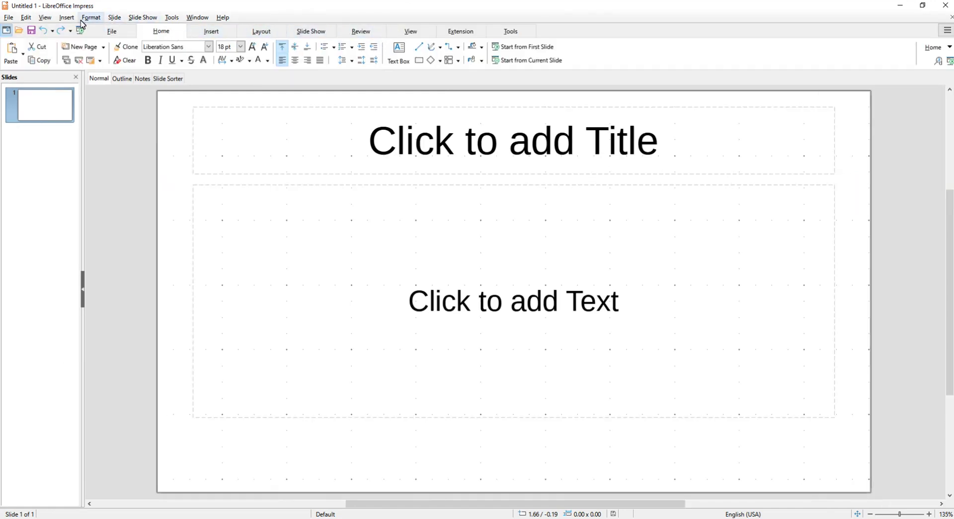
Examine the available slide, review and insert commands, including the media insertion options
left_click(65, 19)
mouse_move(109, 16)
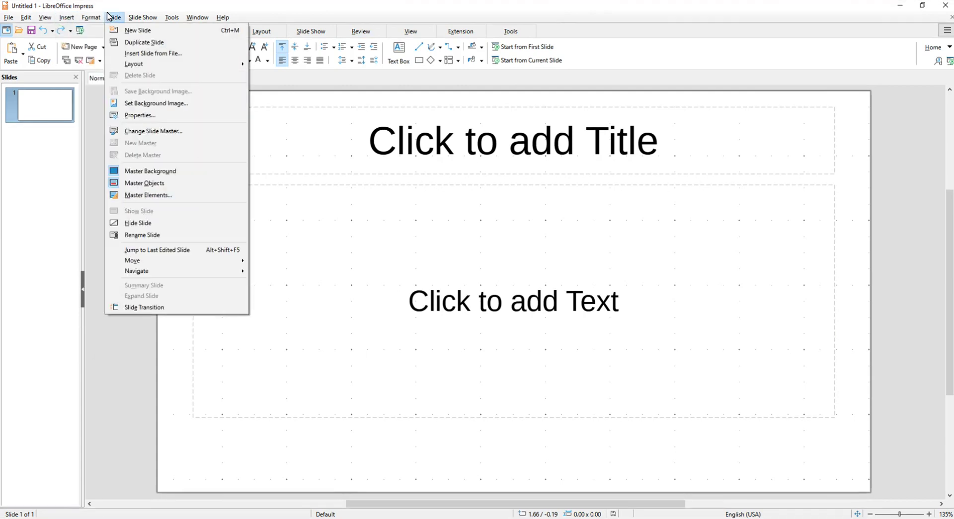
left_click(184, 5)
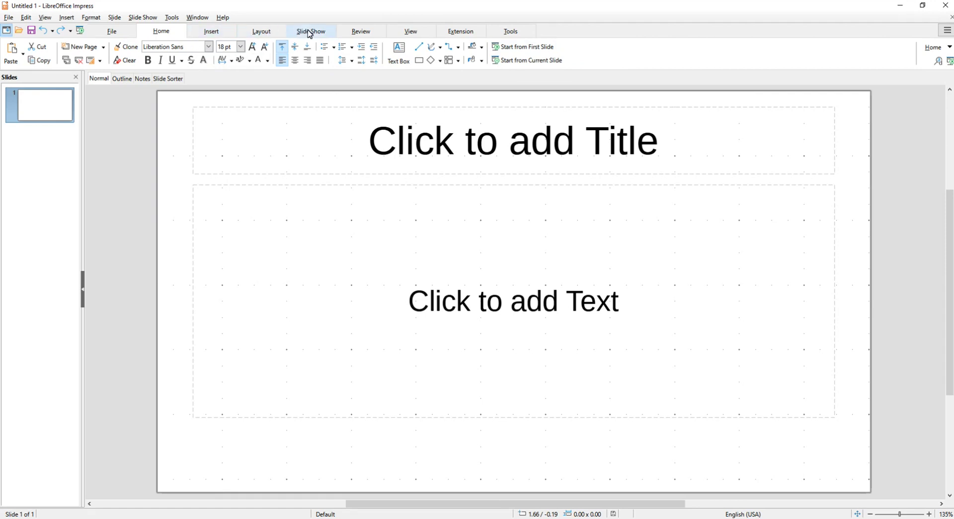
left_click(360, 32)
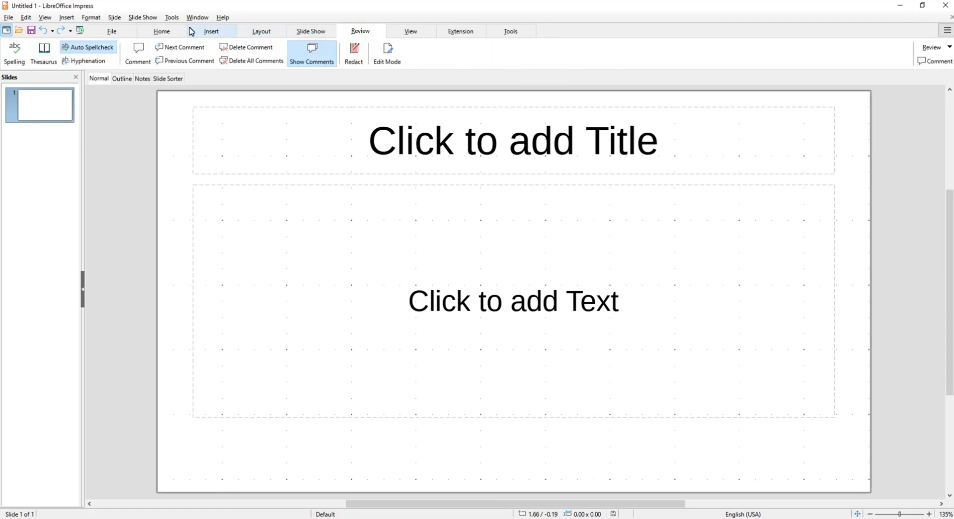
left_click(213, 31)
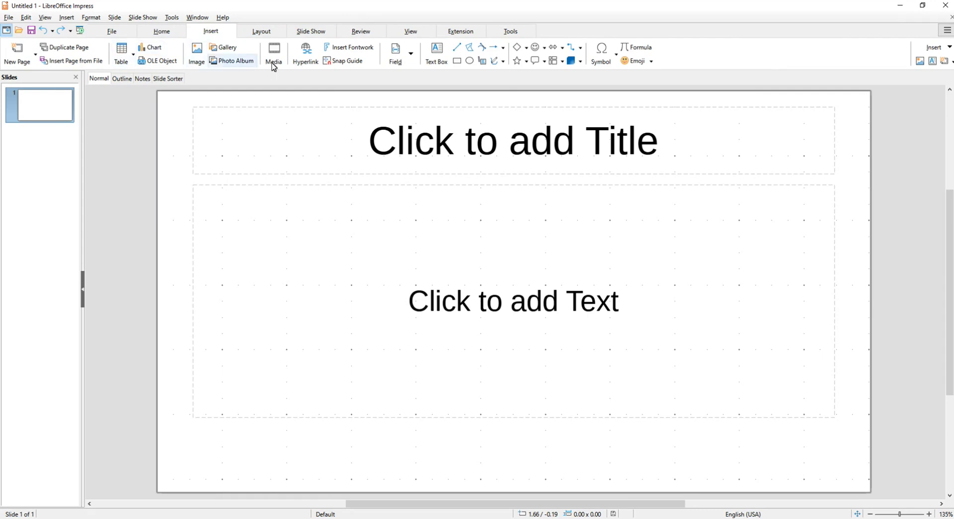
left_click(64, 19)
mouse_move(100, 78)
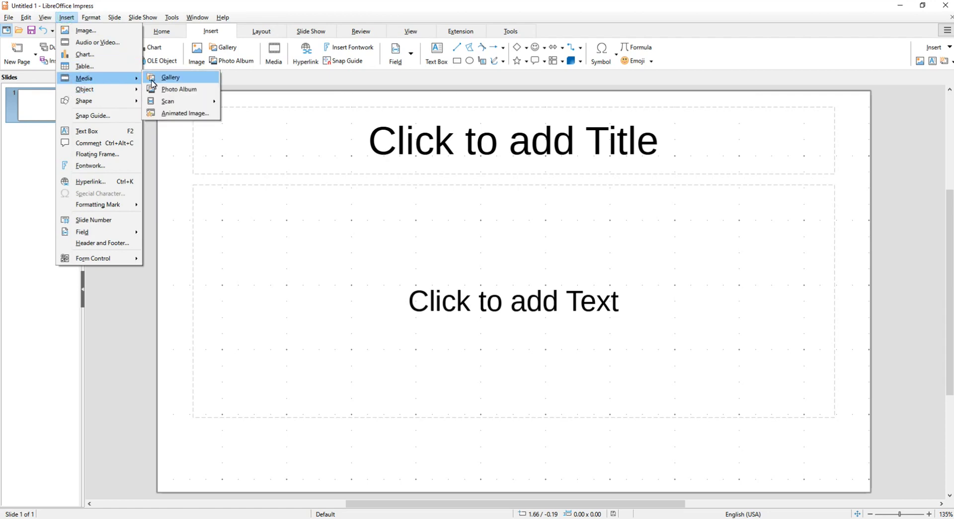
left_click(162, 32)
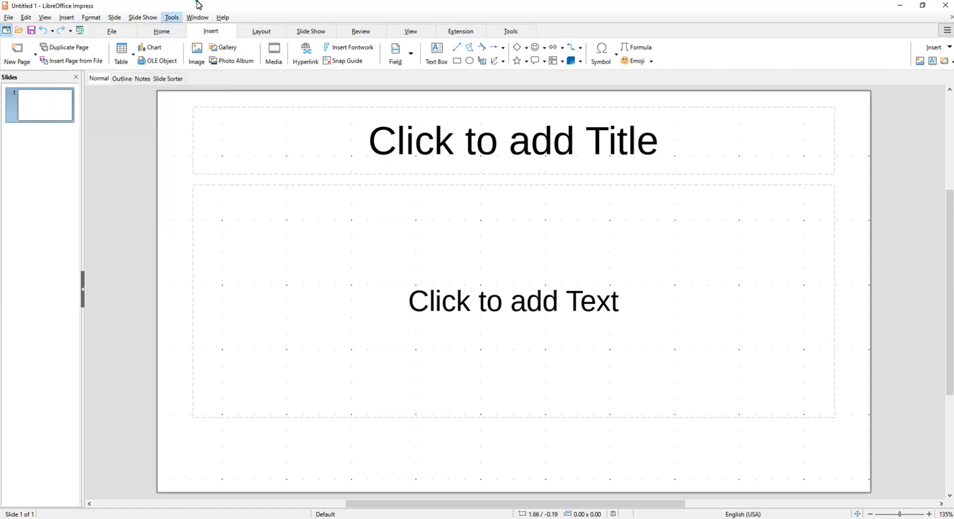
Hide the menu bar and show it again
left_click(6, 31)
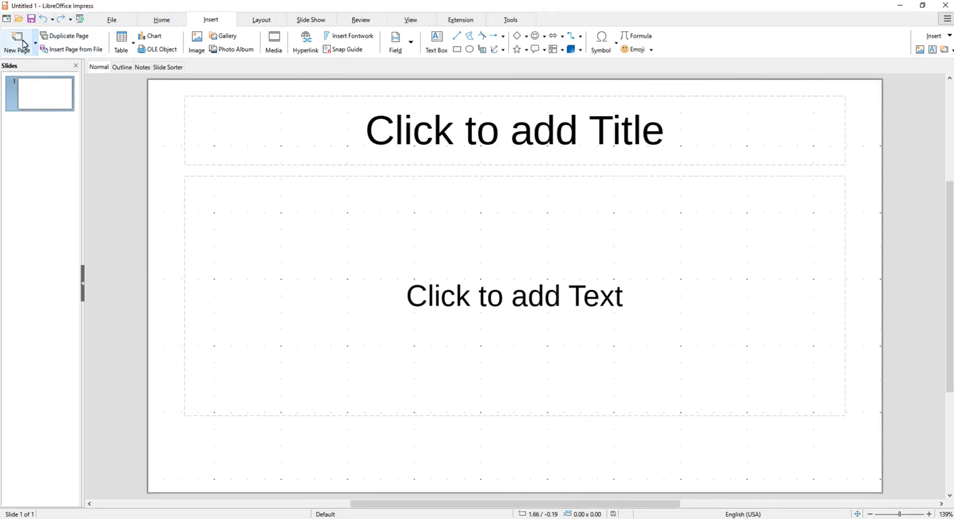
left_click(5, 19)
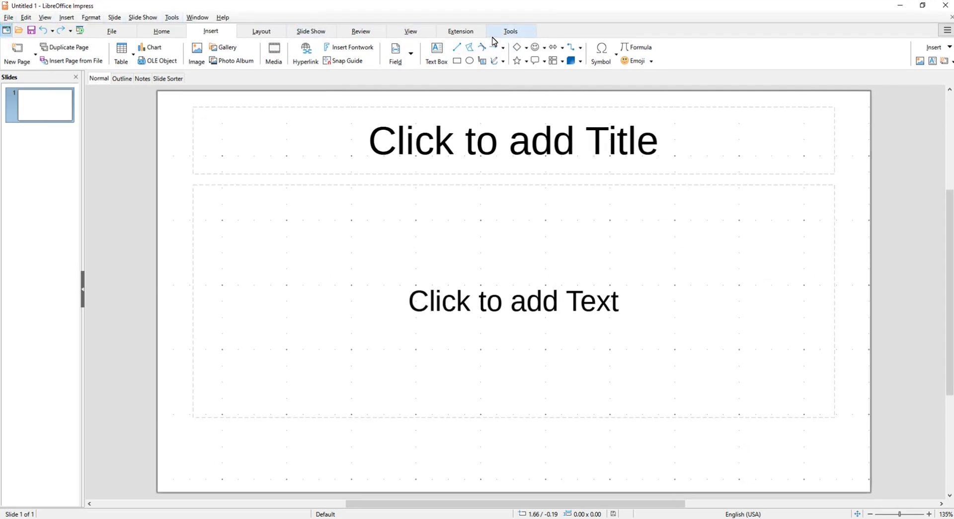
left_click(209, 18)
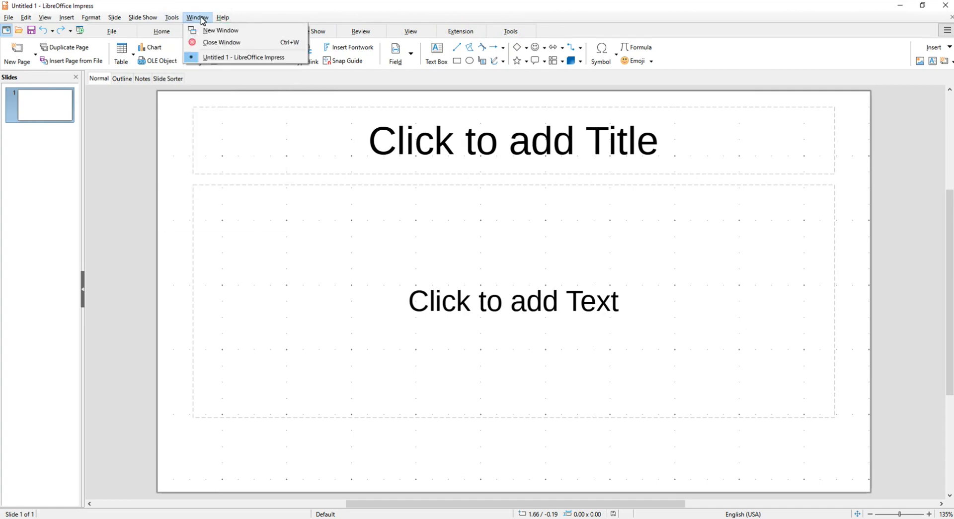
left_click(202, 19)
left_click(199, 19)
left_click(198, 16)
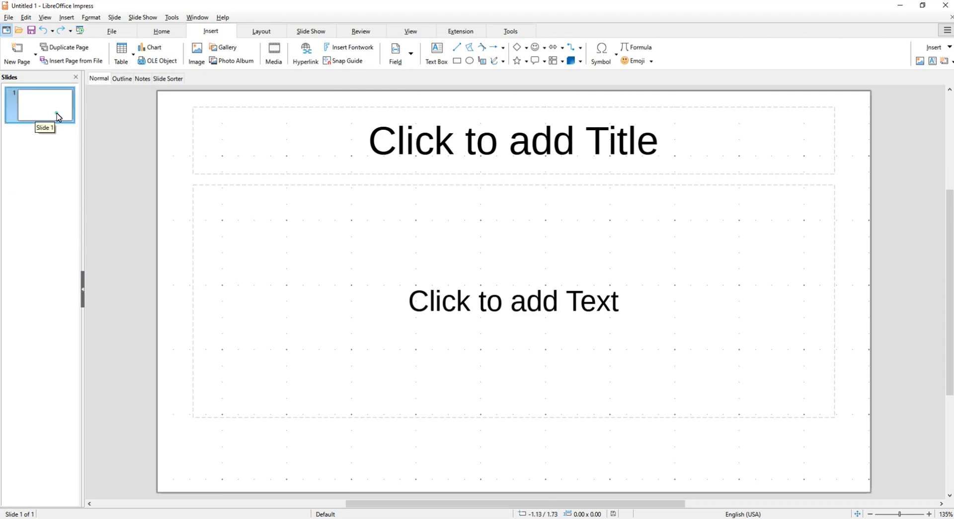
left_click(44, 154)
left_click(37, 148)
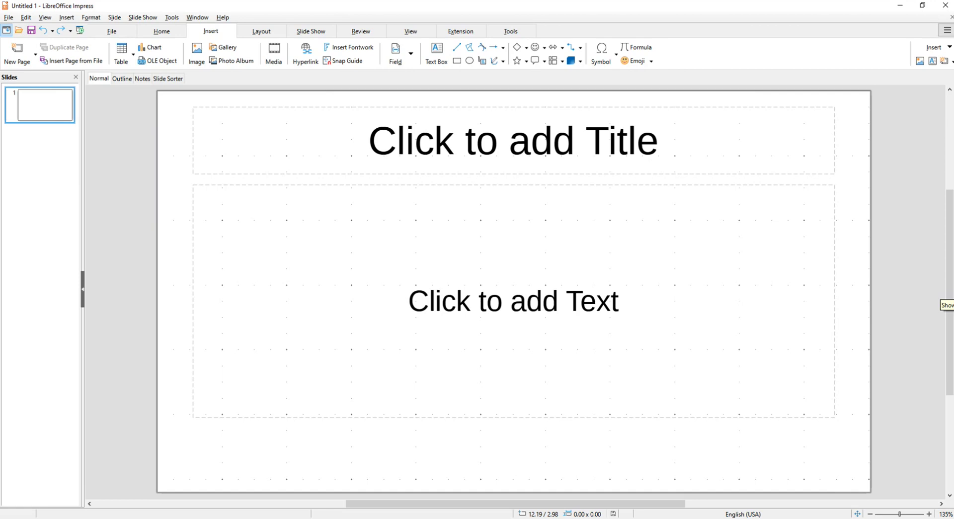
Show the sidebar, try the title placeholder for text entry, and finish with the slide's content text frame selected
left_click(948, 297)
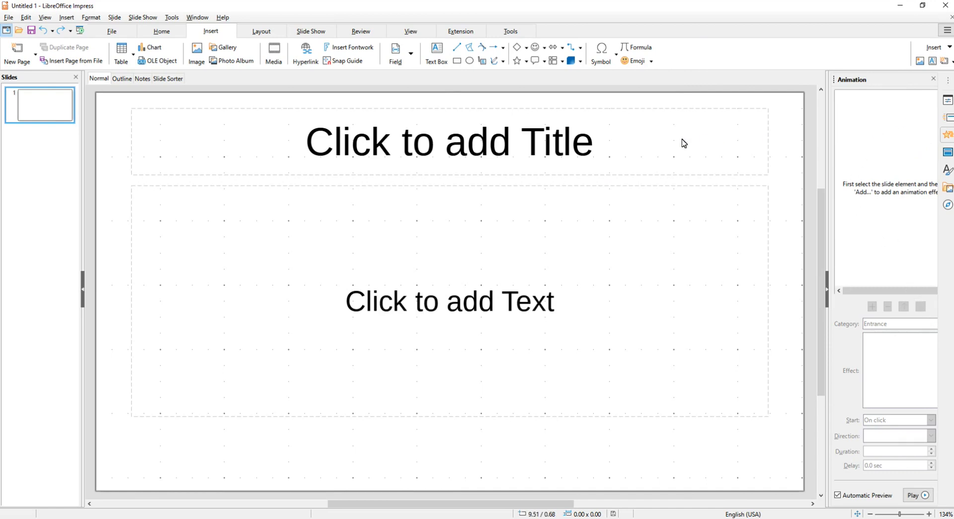
left_click(393, 186)
left_click(467, 147)
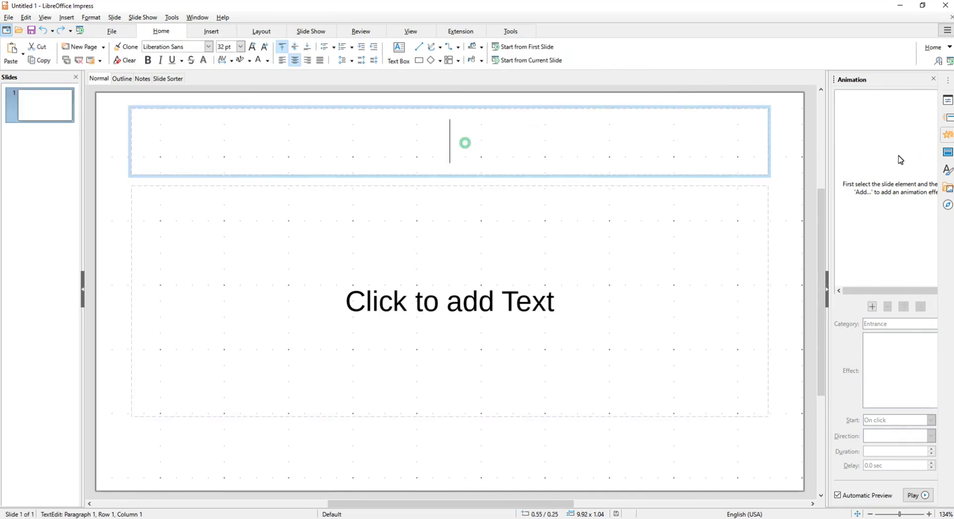
left_click(665, 109)
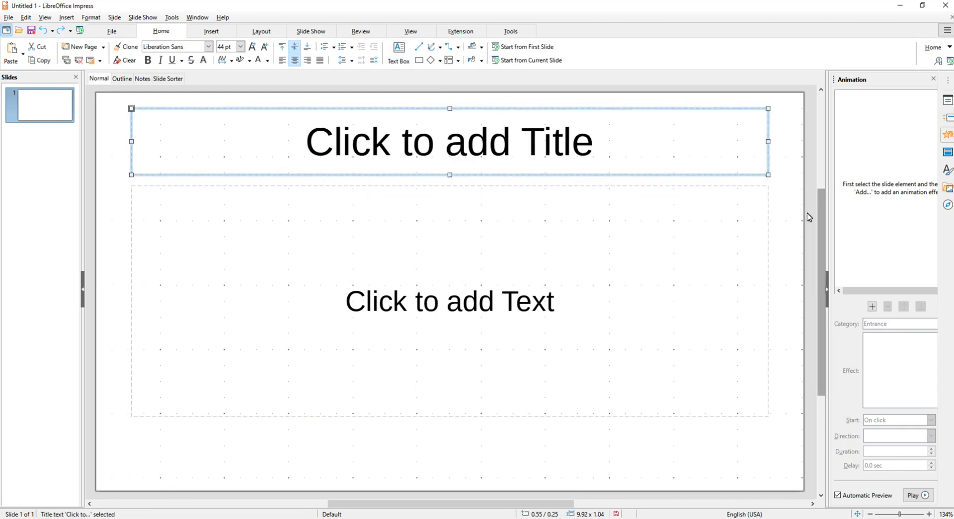
left_click(739, 260)
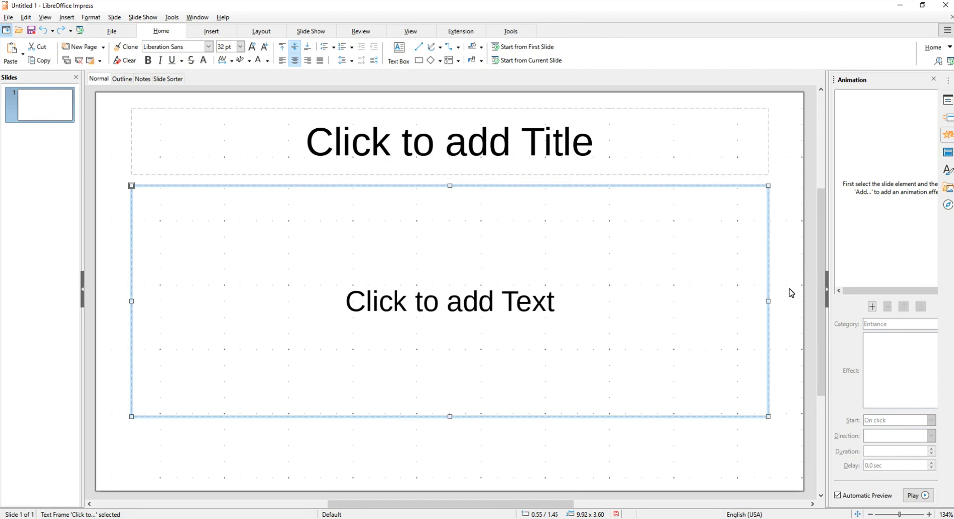
Collapse the sidebar and the slide pane, and bring the slide pane back
left_click(827, 294)
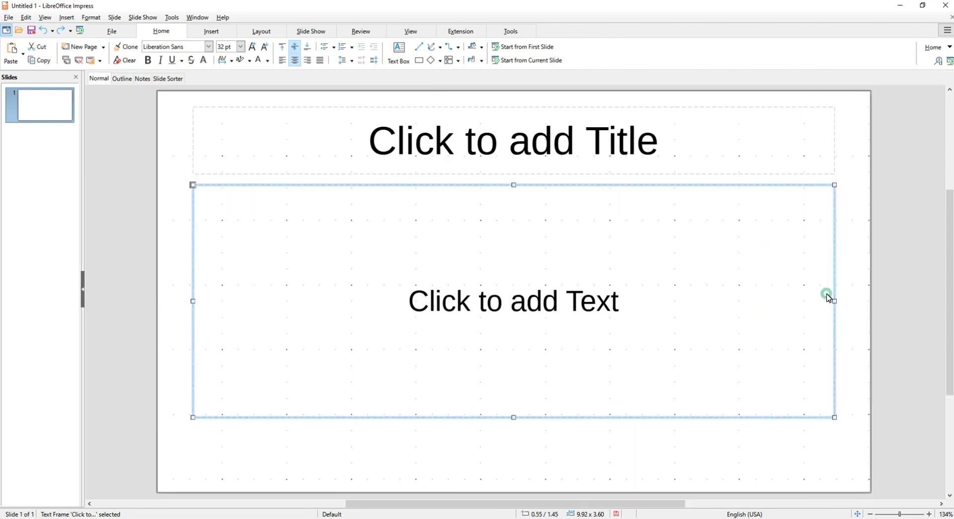
left_click(83, 290)
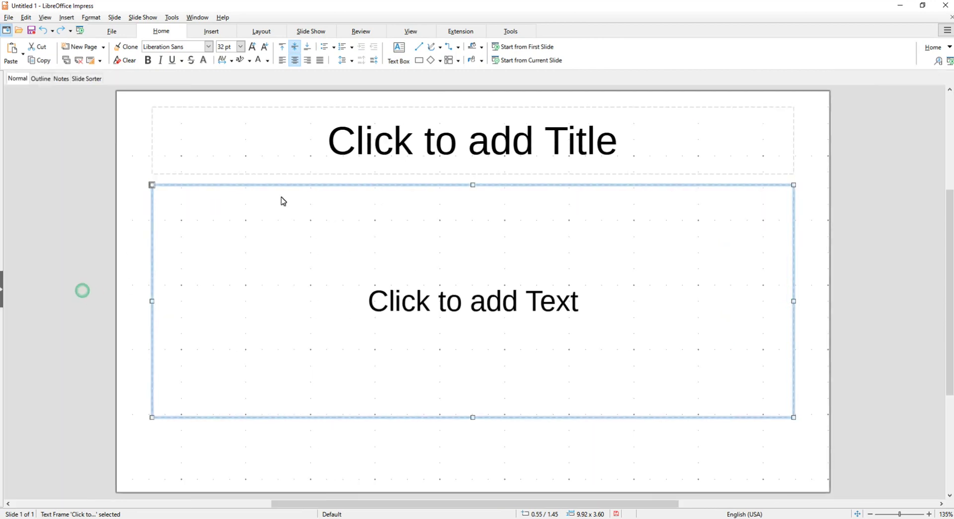
left_click(2, 290)
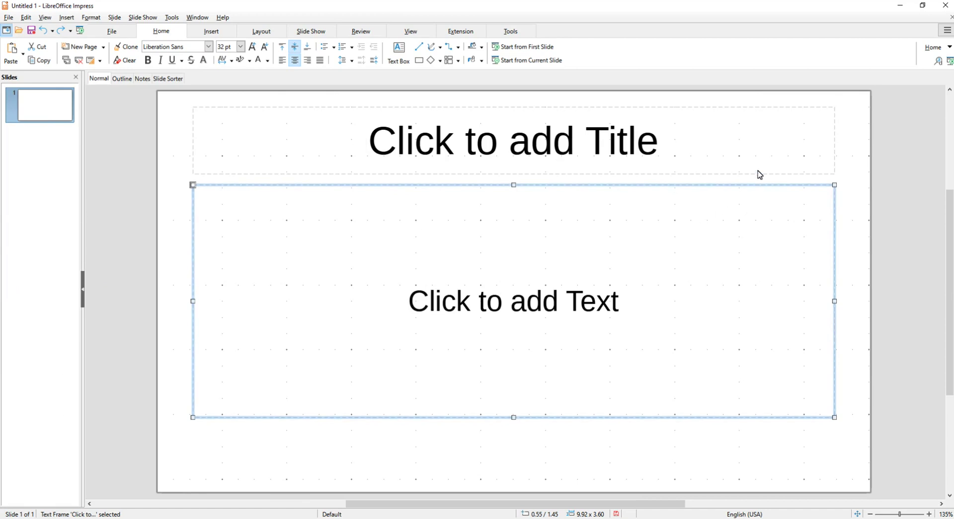
Show the sidebar with the Properties deck for the selected content text frame
key("ctrl+F5")
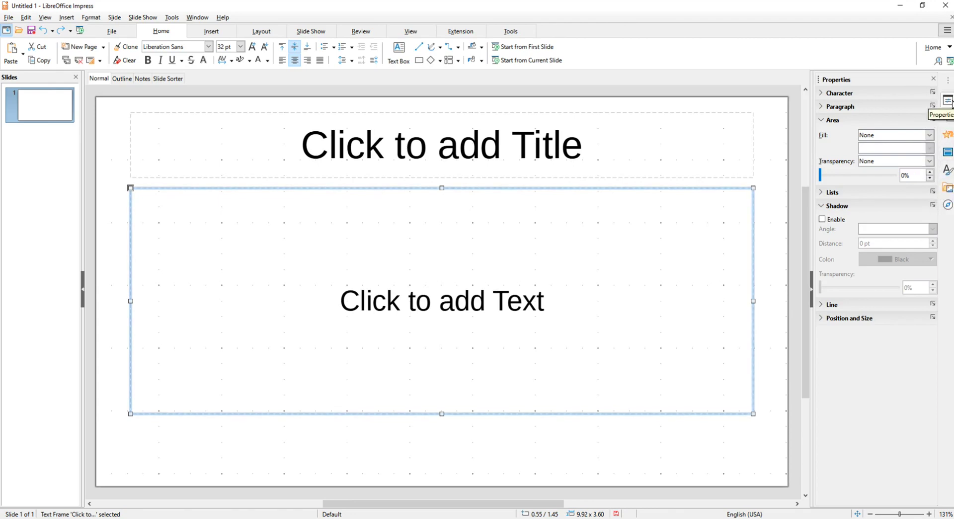
Look through the sidebar's Slide Transition, Properties, Animation, Master Slides, Styles, Gallery and Navigator decks
left_click(947, 118)
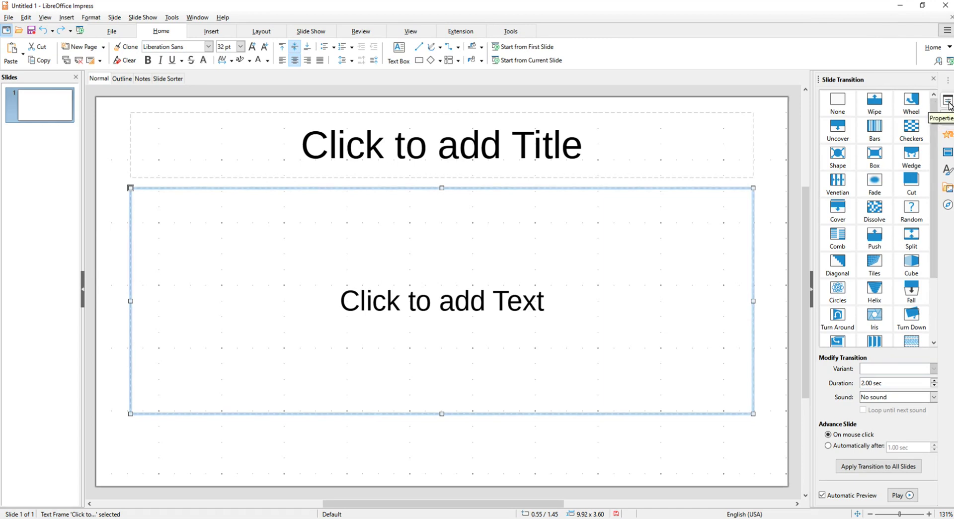
left_click(949, 102)
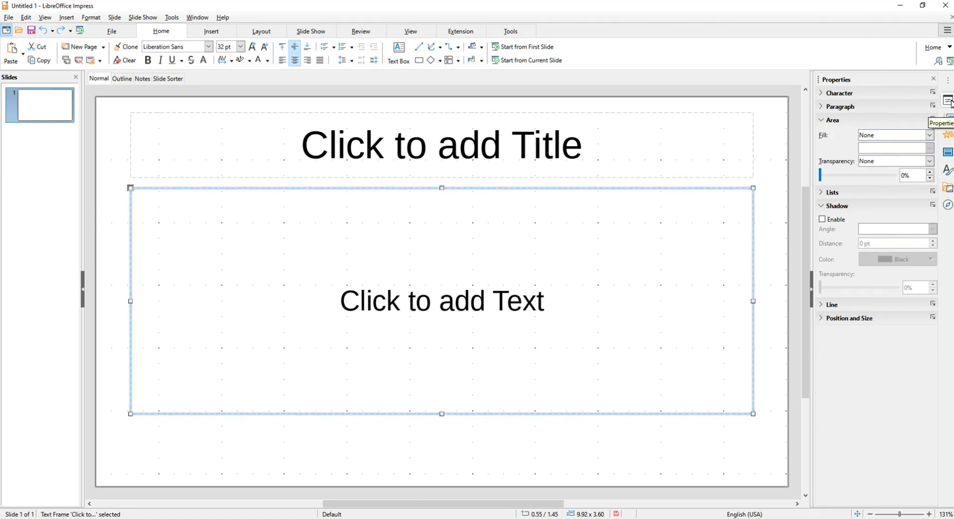
left_click(948, 151)
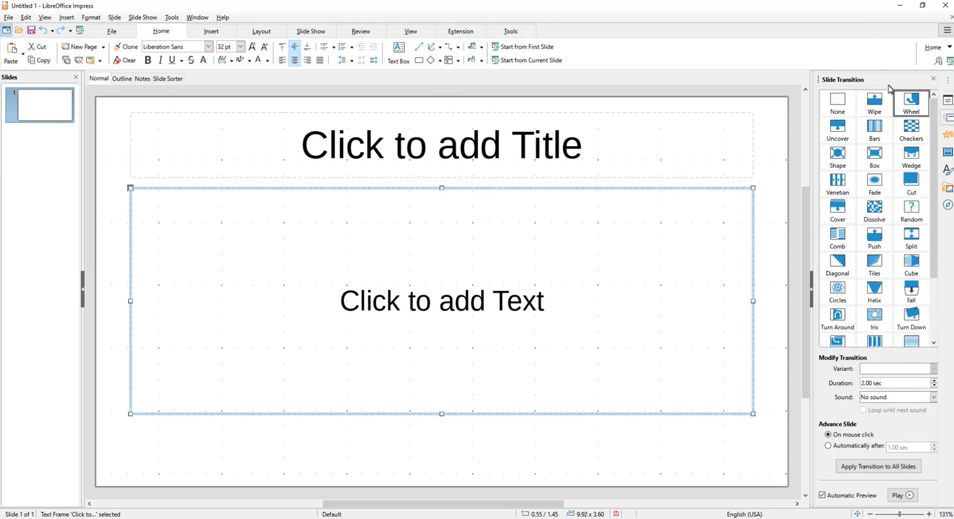
left_click(947, 135)
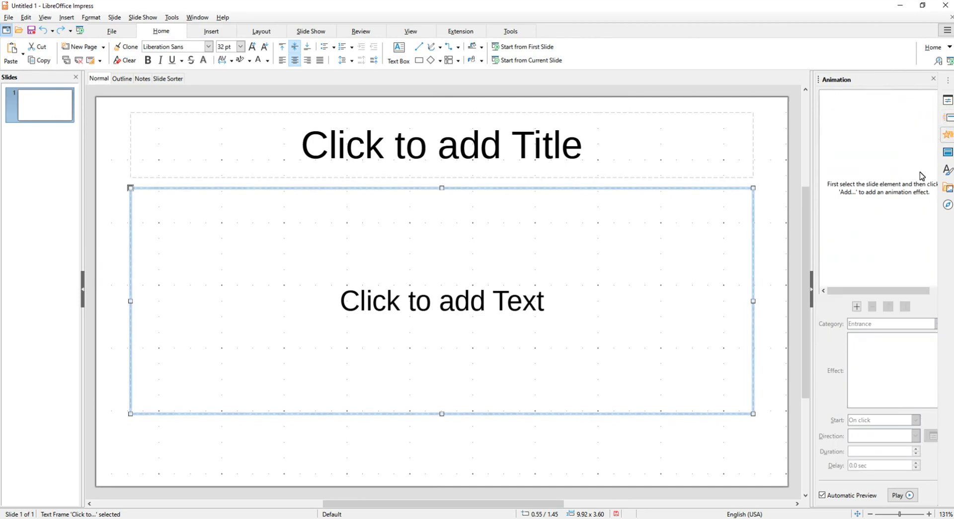
left_click(948, 154)
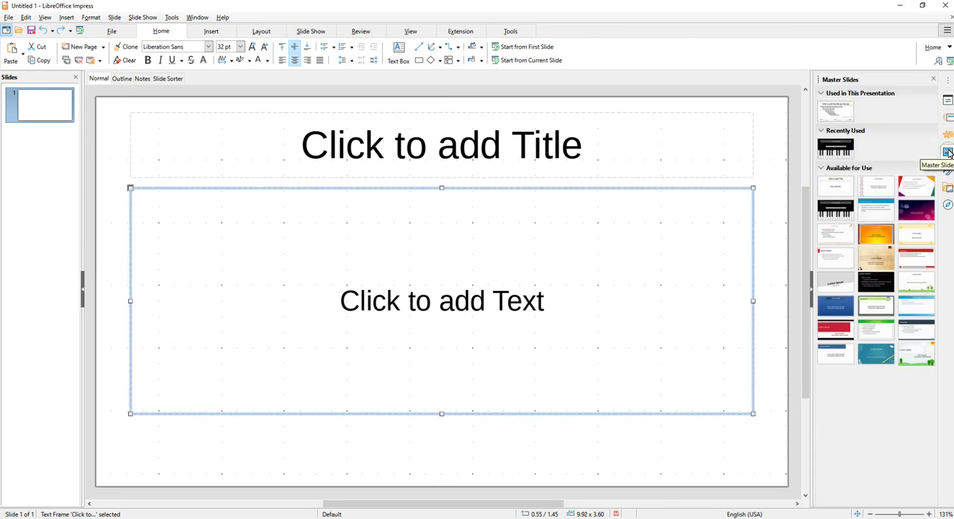
left_click(948, 170)
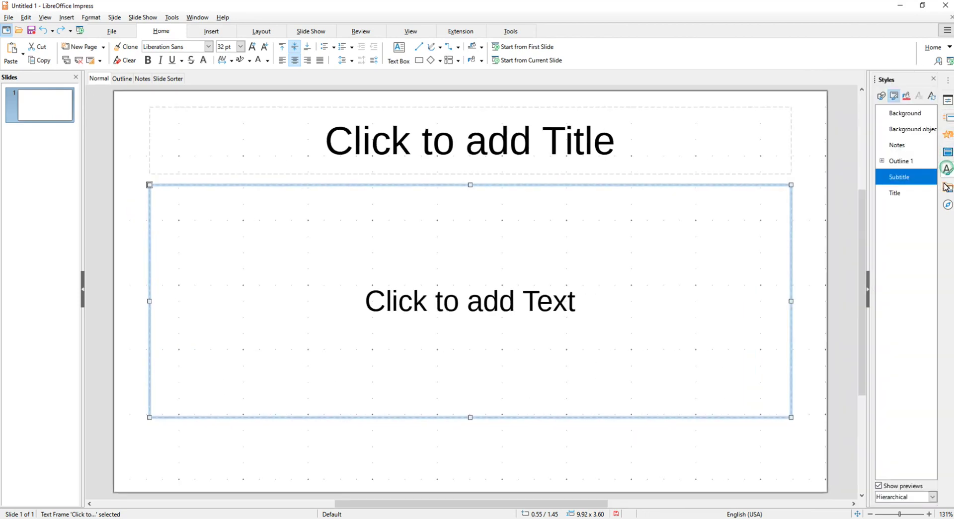
left_click(948, 188)
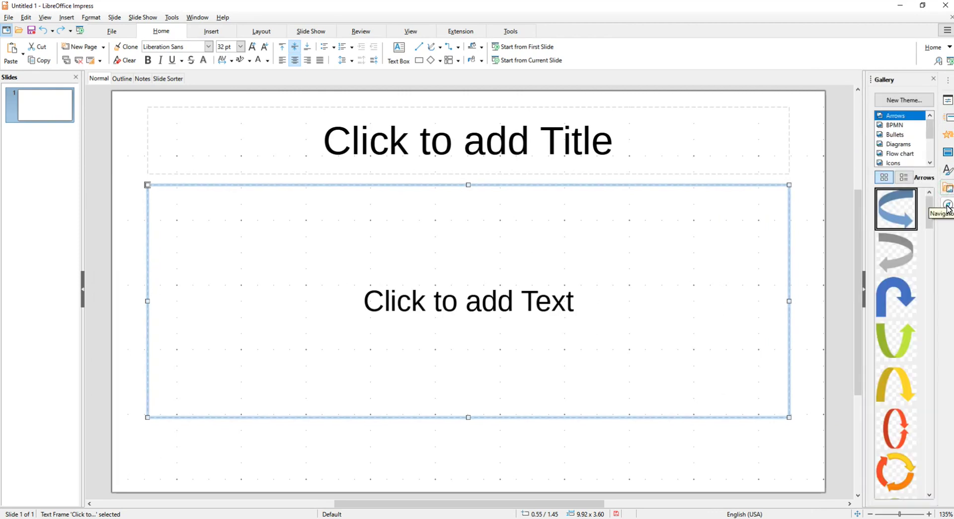
left_click(948, 205)
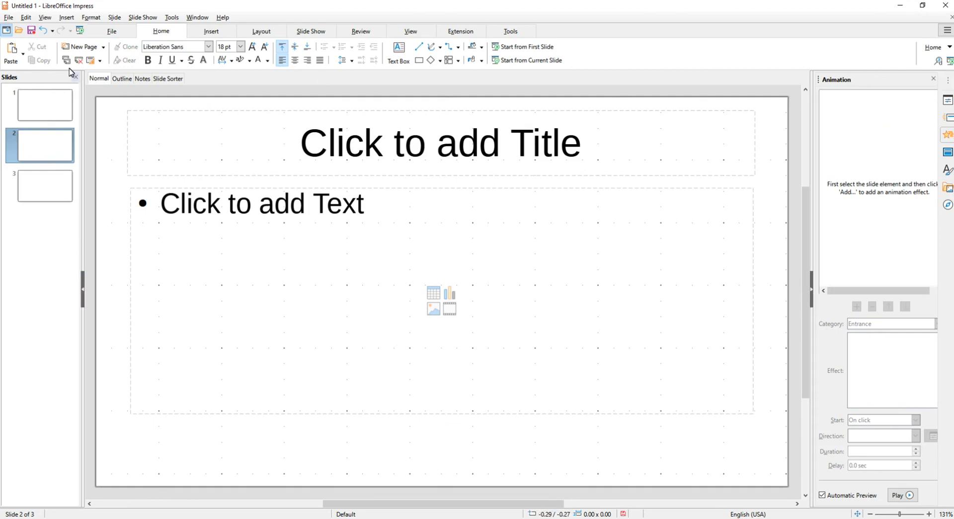
Show the rulers around the slide workspace
left_click(45, 17)
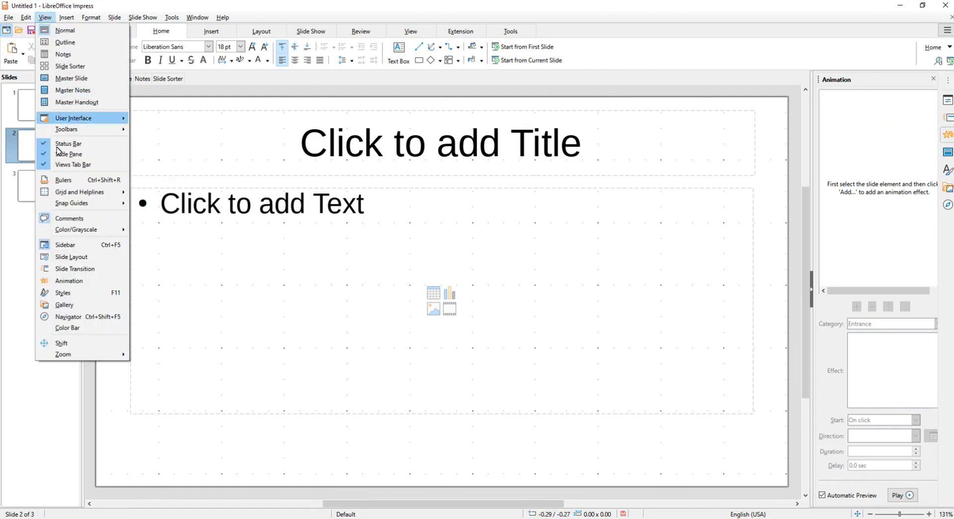
left_click(60, 182)
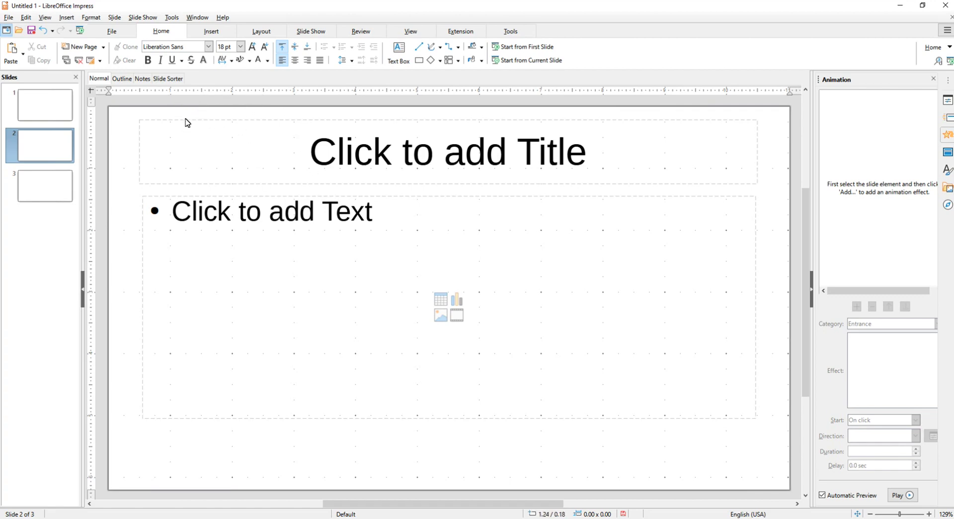
Set the unit of measurement to Inch in the general LibreOffice Impress options and apply the settings
left_click(171, 17)
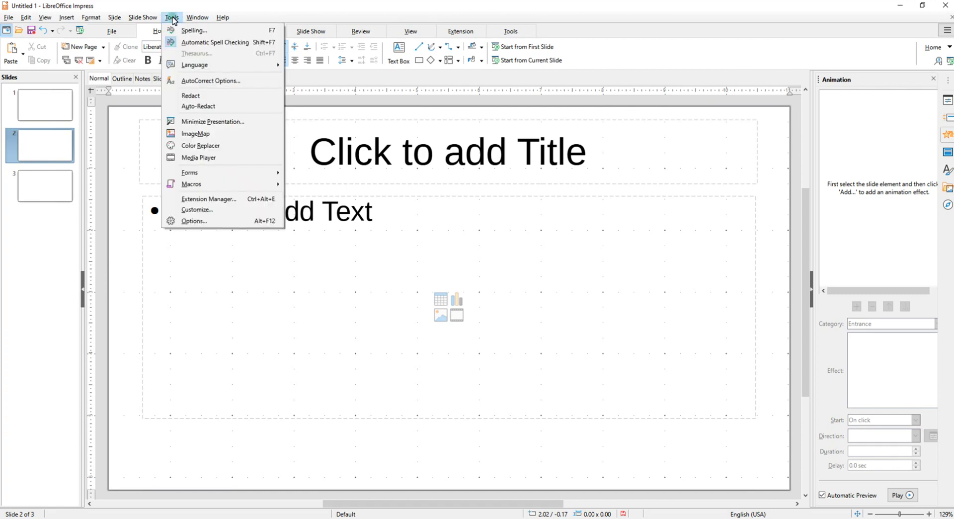
left_click(194, 221)
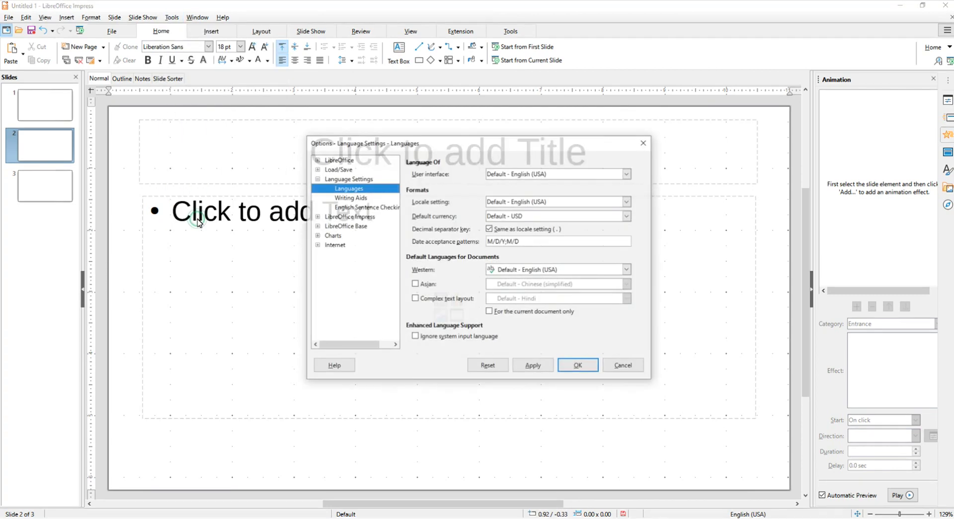
left_click(360, 217)
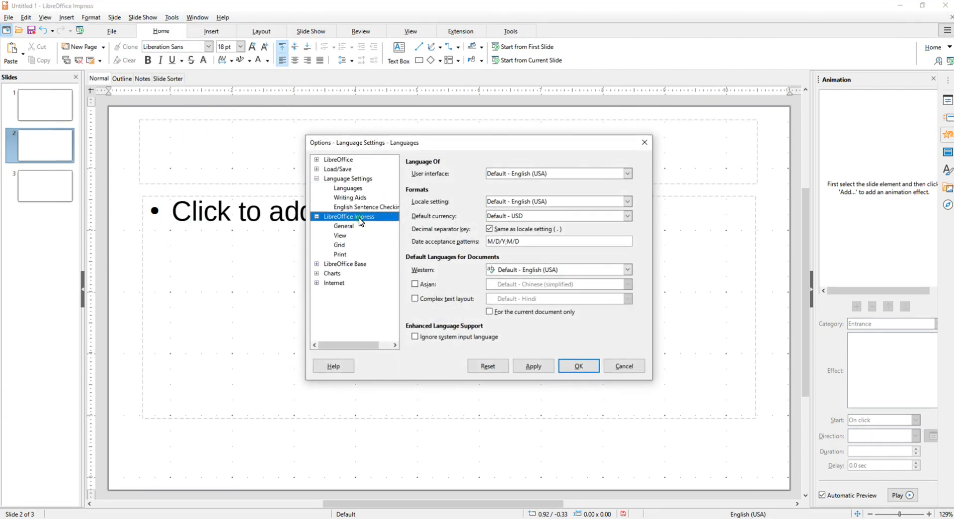
left_click(351, 226)
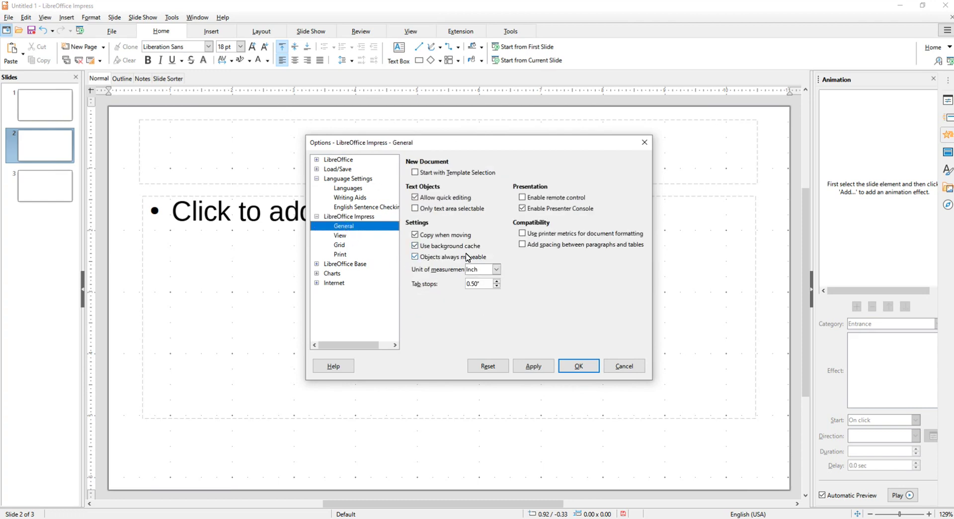
left_click(497, 270)
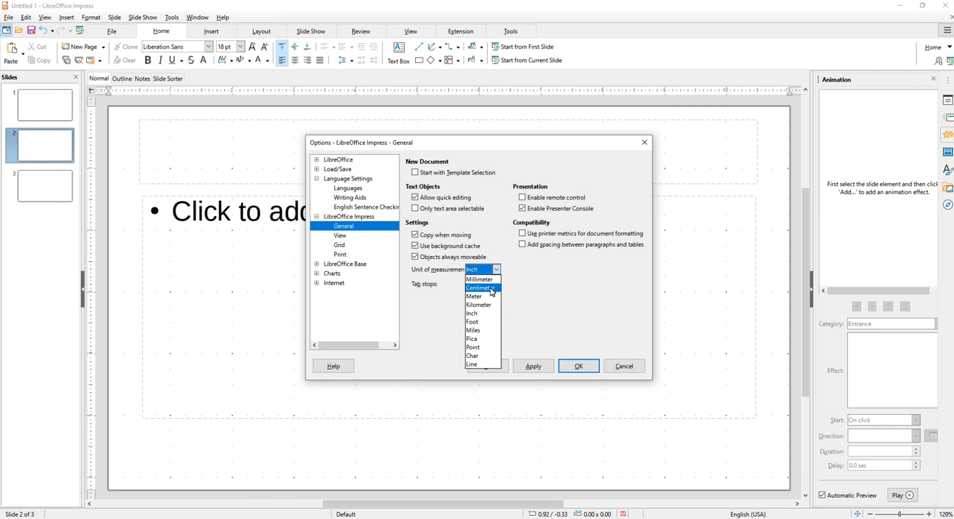
left_click(486, 314)
left_click(577, 366)
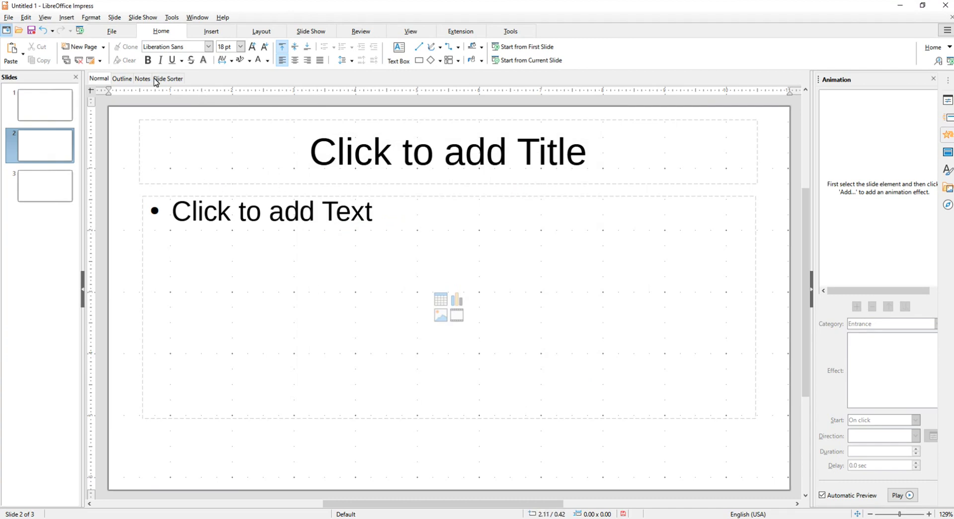
Toggle the Helplines While Moving option for the slide workspace
left_click(45, 18)
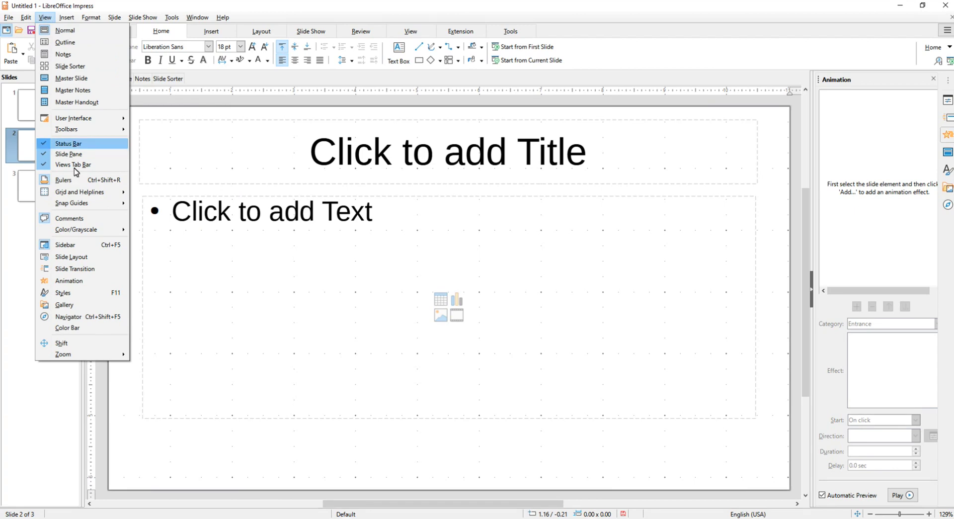
mouse_move(81, 198)
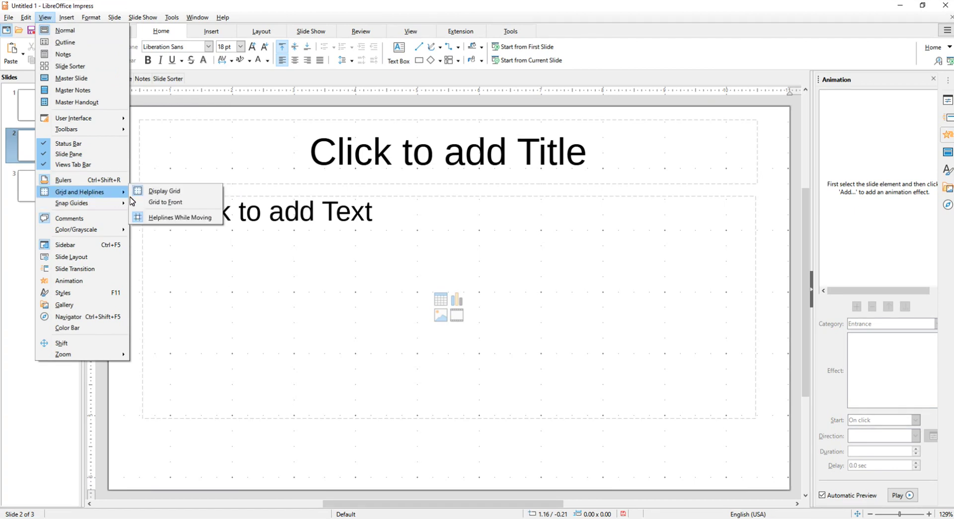
left_click(206, 217)
Try moving slide 2's title placeholder down over the lower part of the content area, and undo the last move
left_click(229, 139)
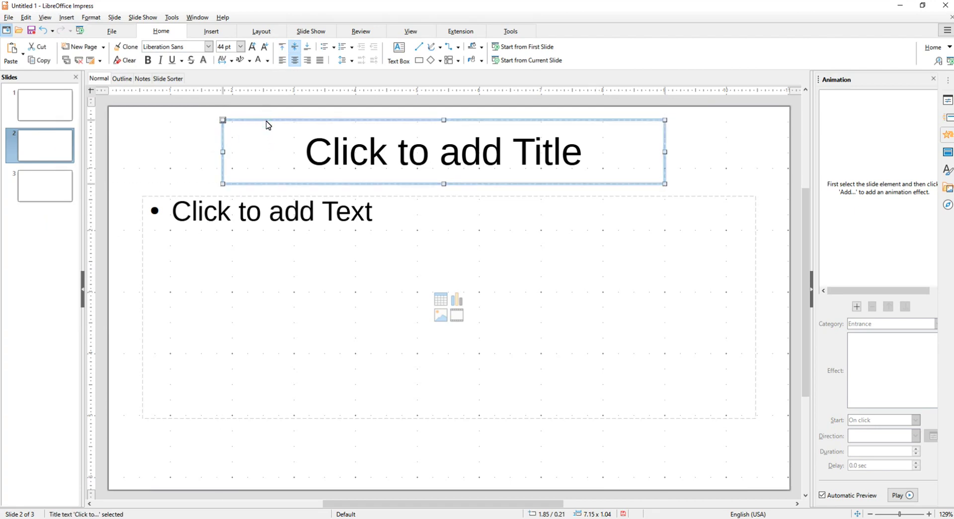
left_click_drag(266, 121, 221, 364)
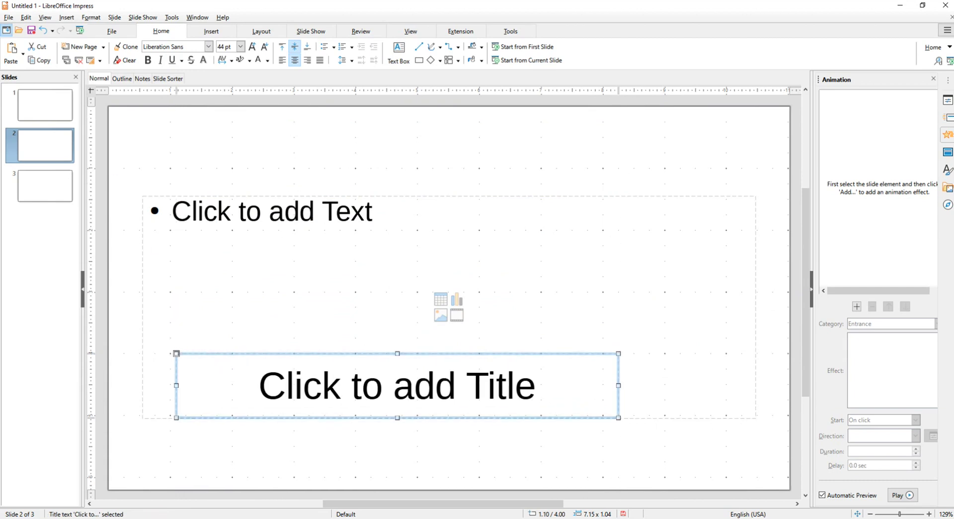
key("ctrl+z")
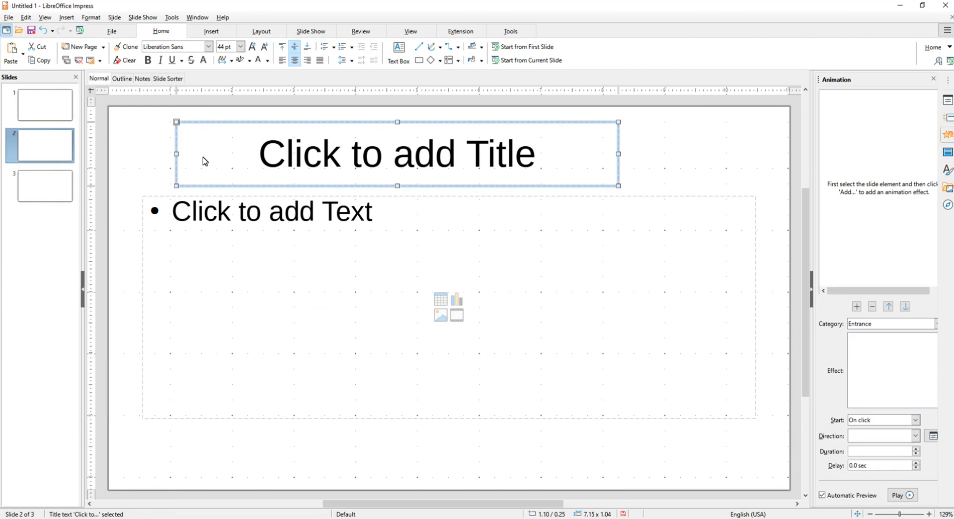